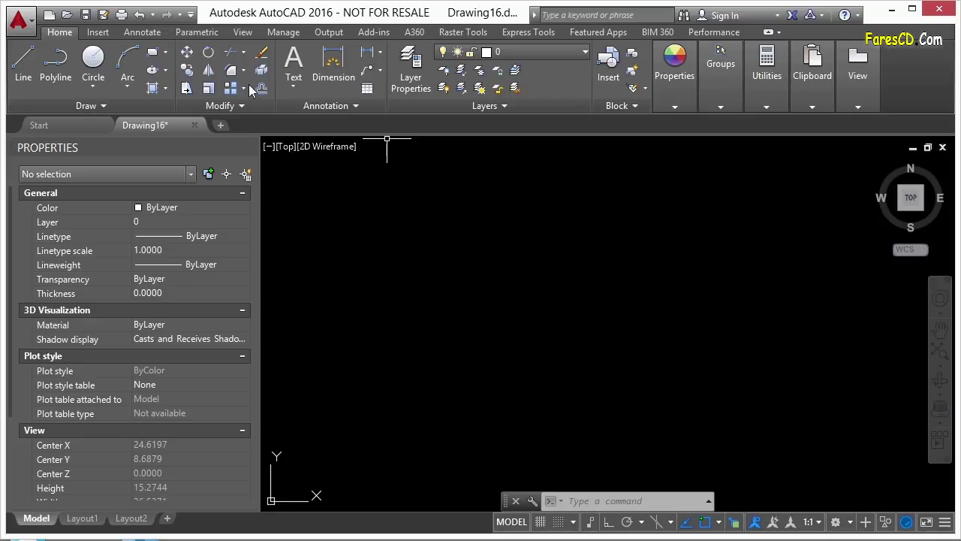
From the Manage tab's Action Recorder panel, open the Action Recorder Preferences dialog
click(284, 32)
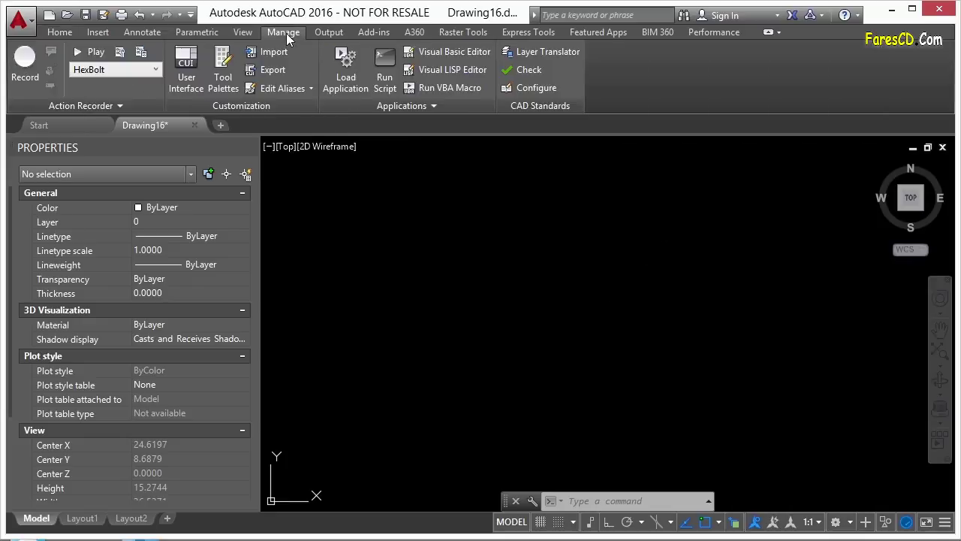
click(121, 52)
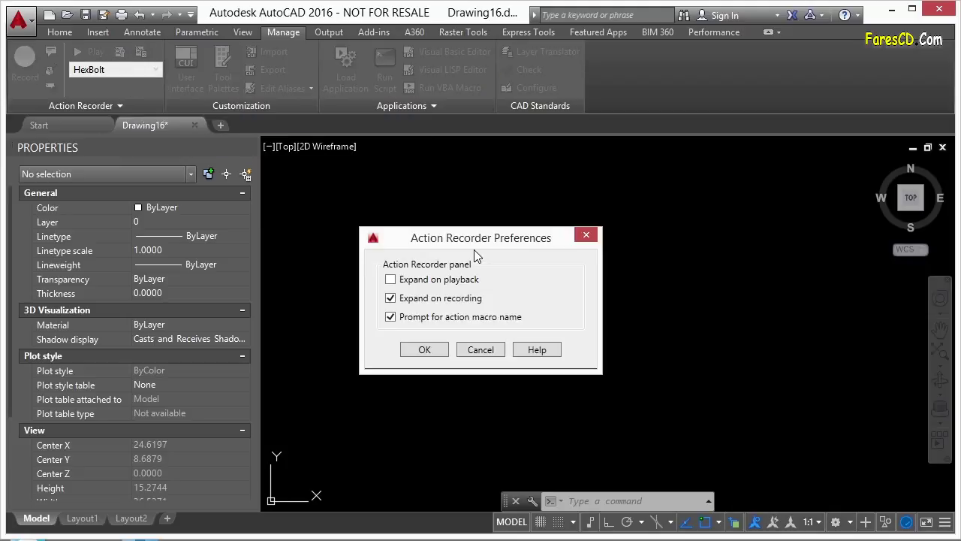
Toggle Expand on playback on and back off, then cancel the Action Recorder Preferences
click(398, 282)
click(394, 281)
click(480, 350)
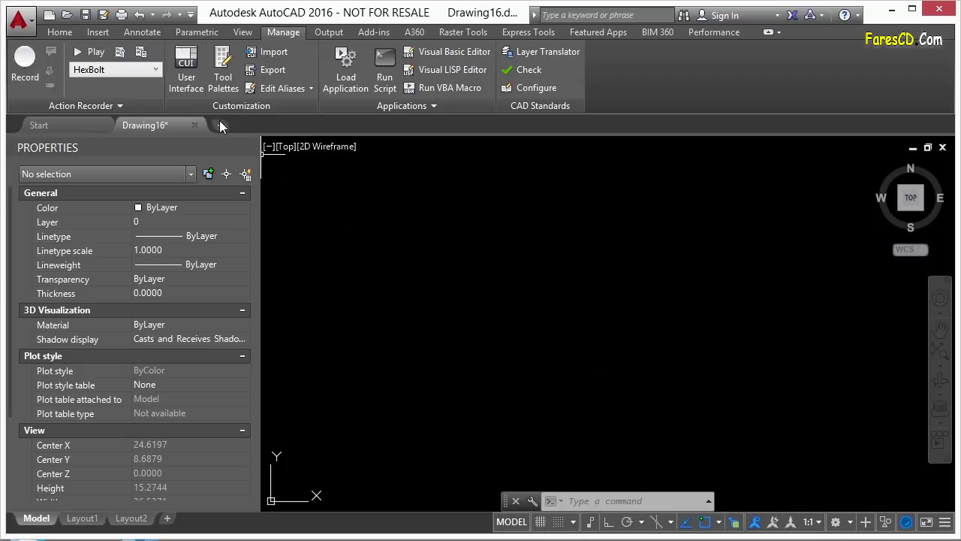
In the Action Macro Manager, copy the HexBolt macro as ActMacro001
click(145, 49)
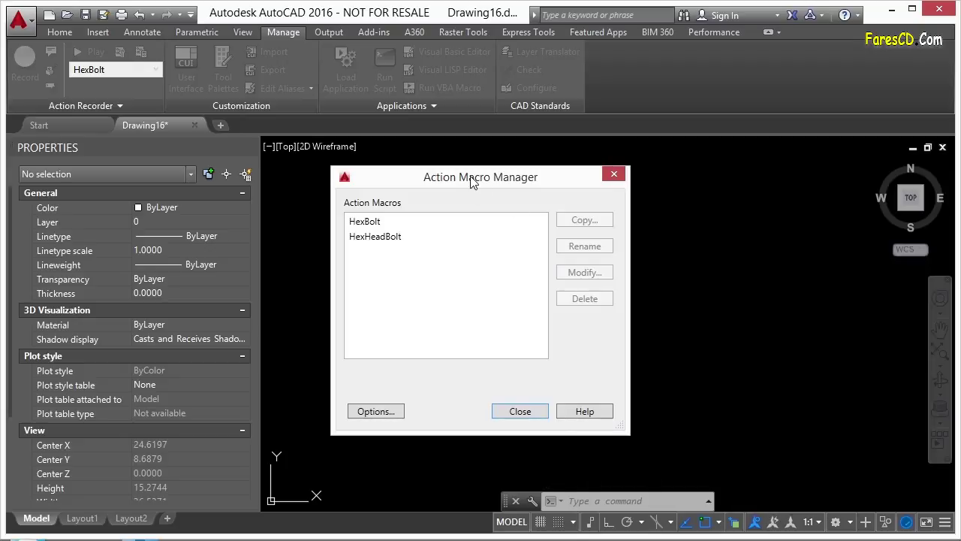
click(373, 221)
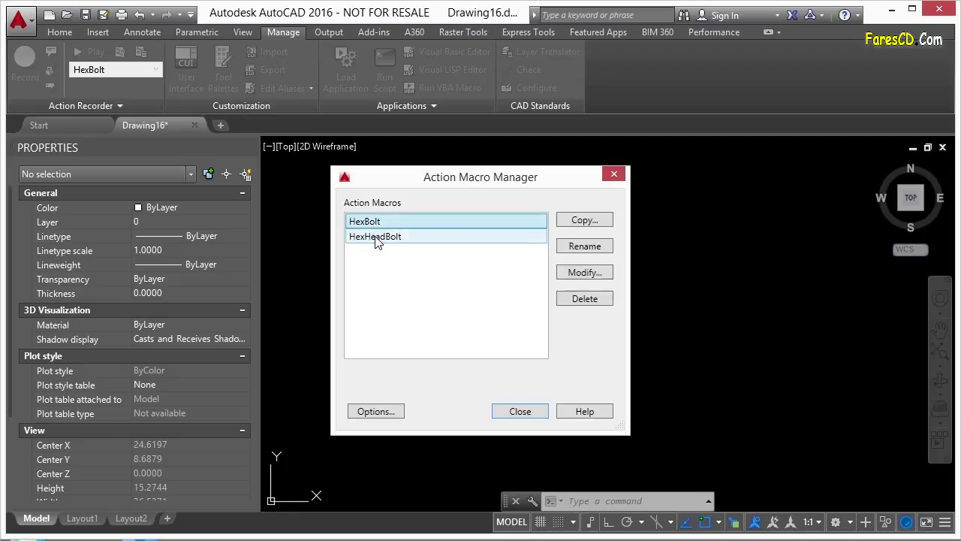
click(377, 237)
click(375, 221)
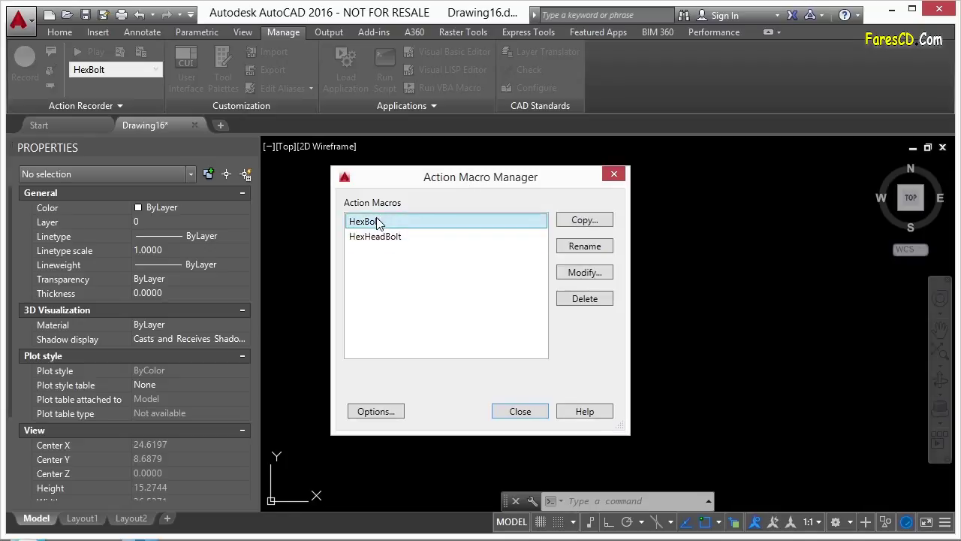
click(585, 220)
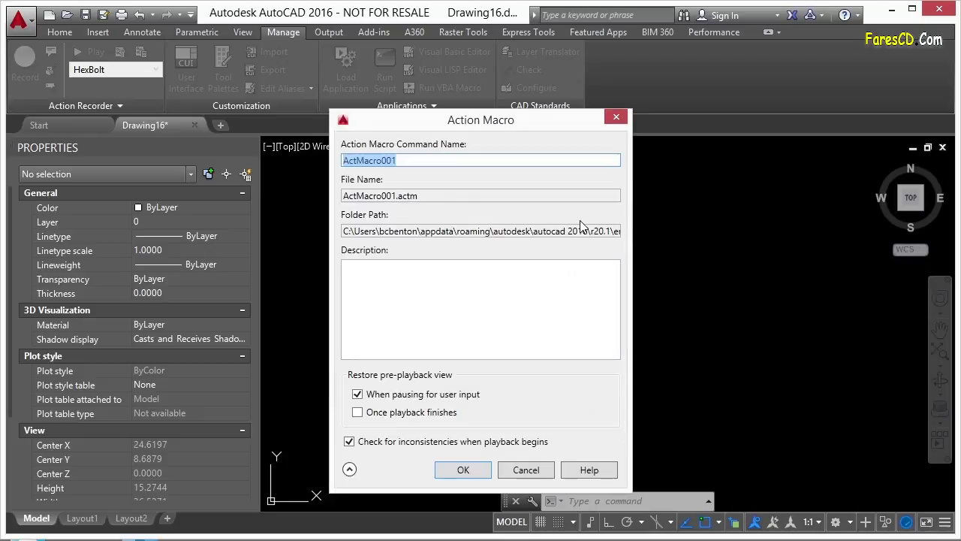
click(473, 469)
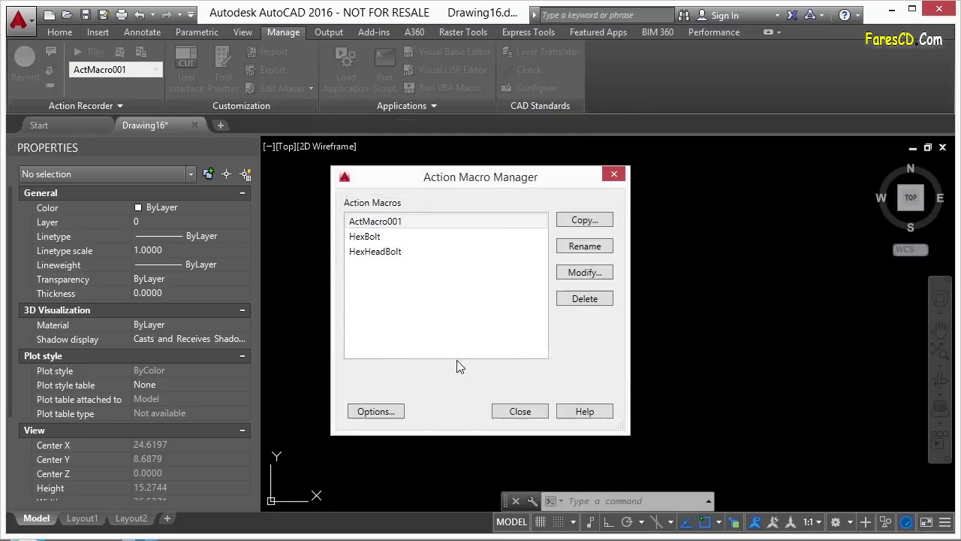
Delete the ActMacro001 copy, leaving the HexBolt macro selected
click(375, 236)
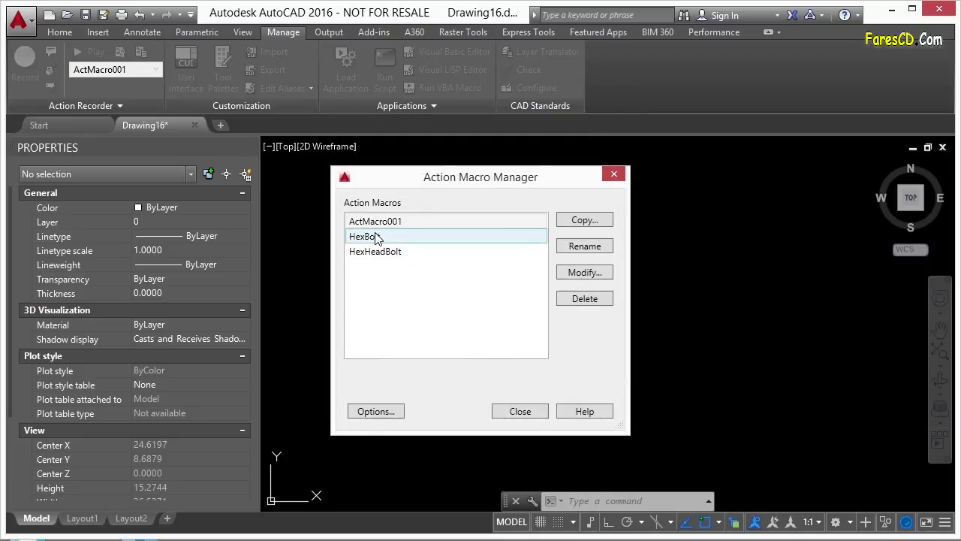
click(375, 237)
click(382, 253)
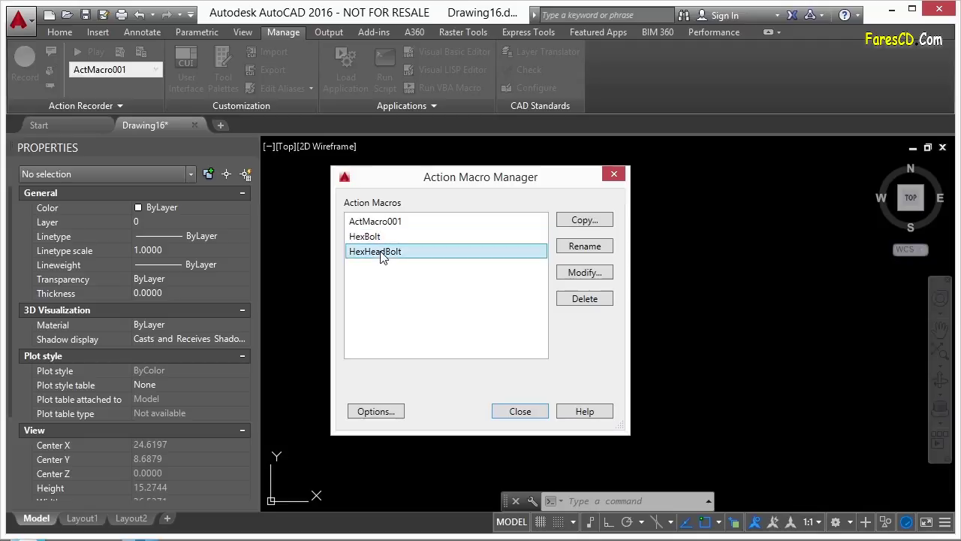
click(379, 237)
click(390, 223)
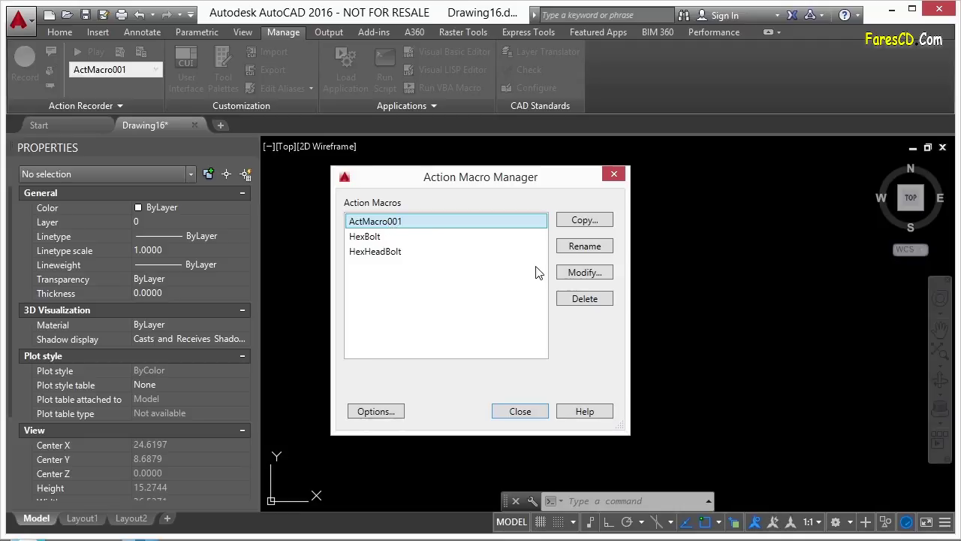
click(579, 301)
click(531, 330)
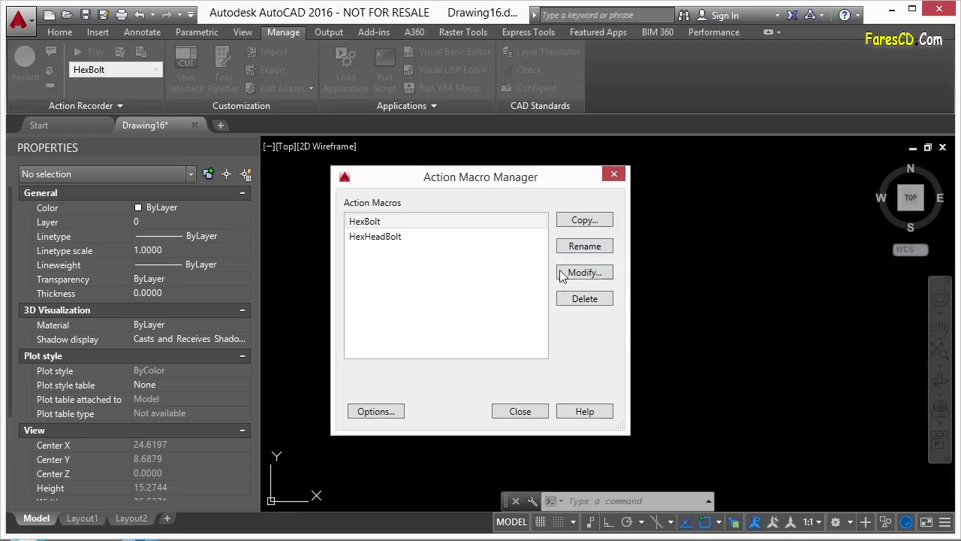
click(418, 224)
click(585, 273)
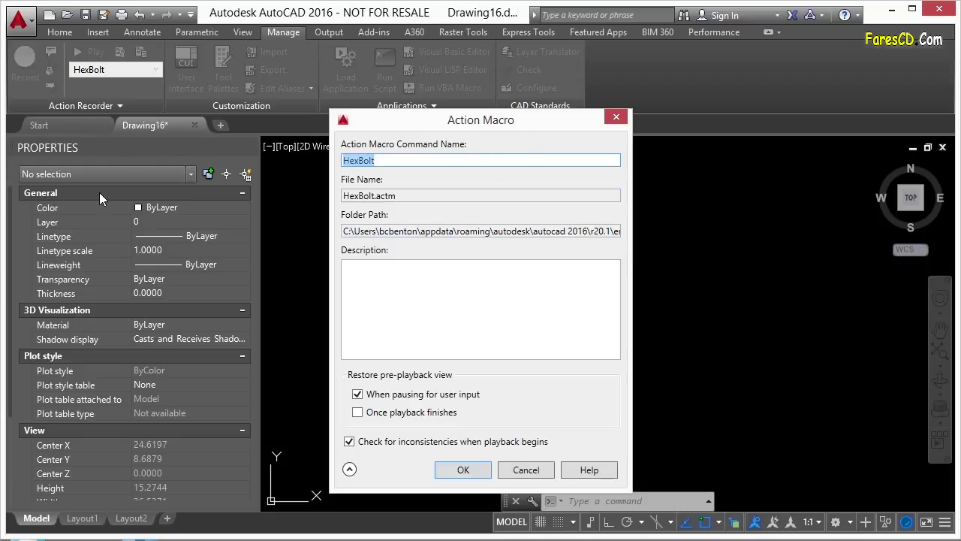
click(400, 161)
click(416, 195)
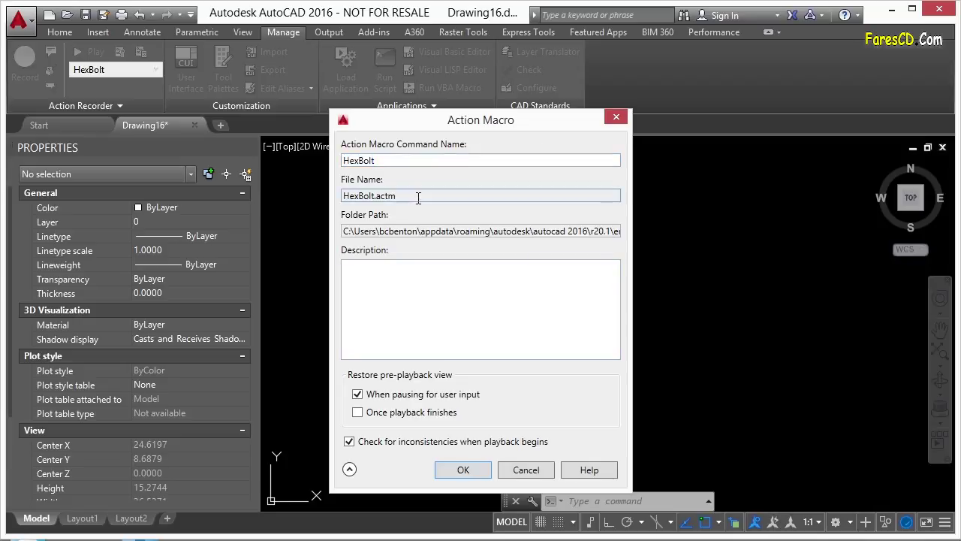
click(453, 231)
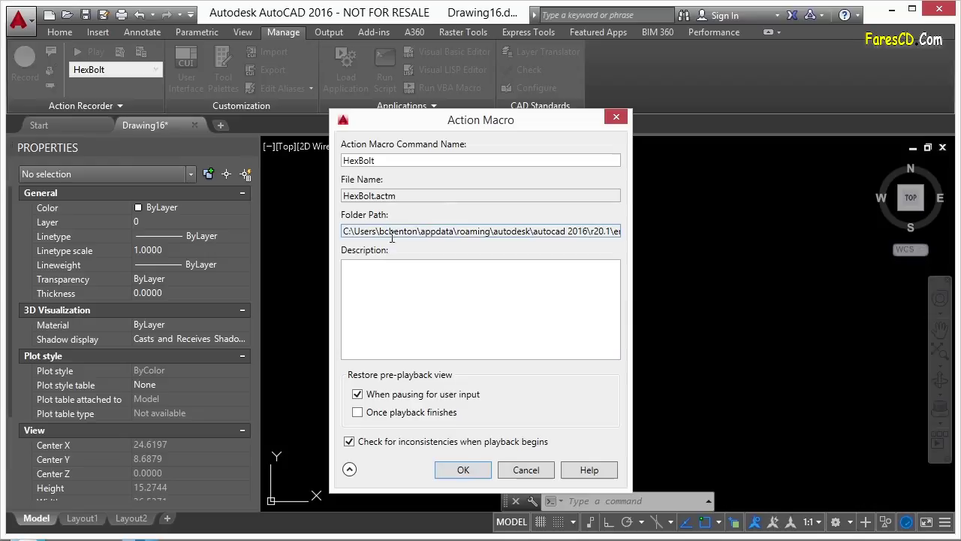
click(458, 196)
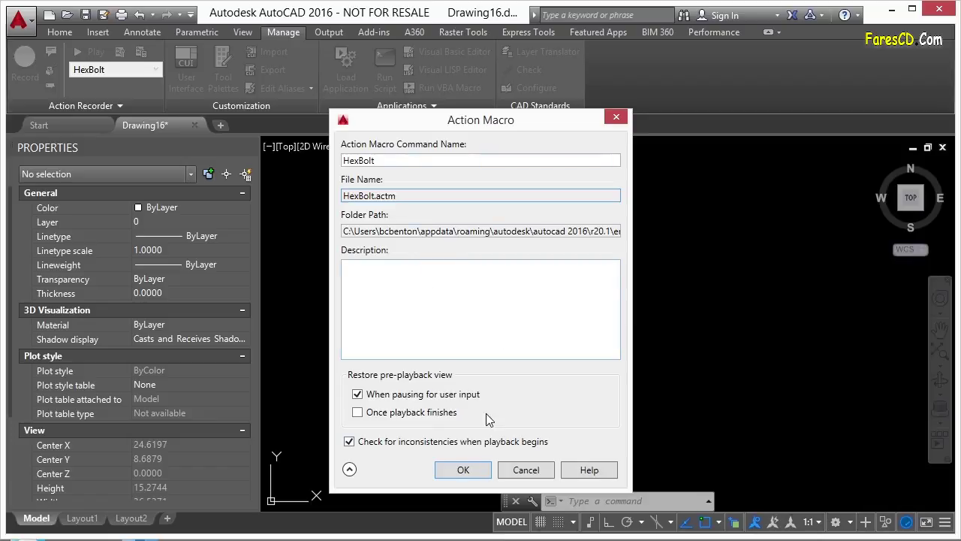
click(467, 471)
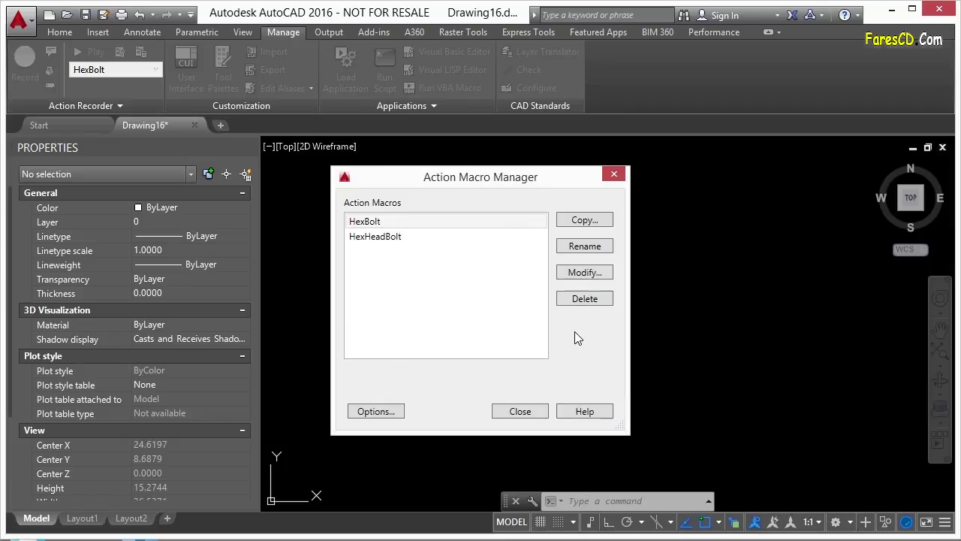
Inspect the Actions Recording File Location in Options, browse, then cancel without changing the folder
click(362, 414)
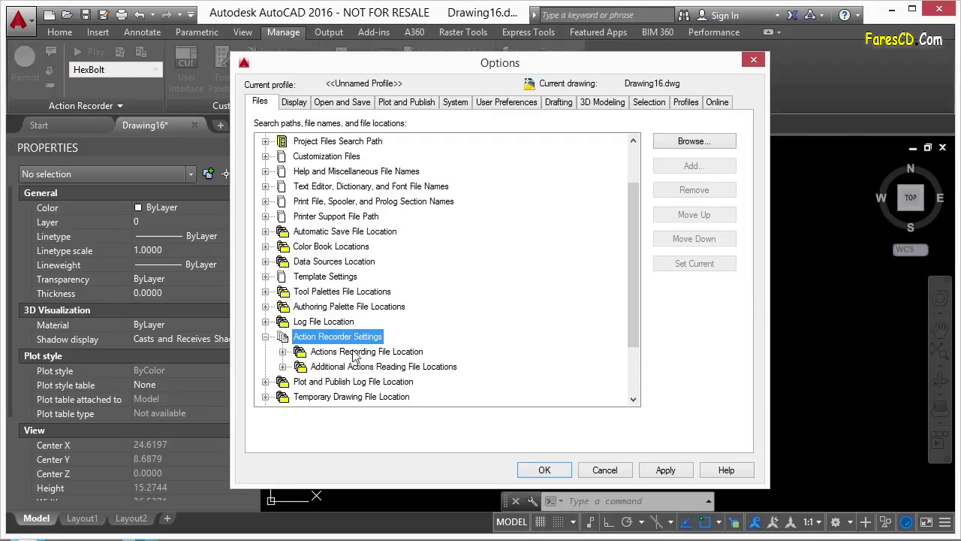
click(283, 353)
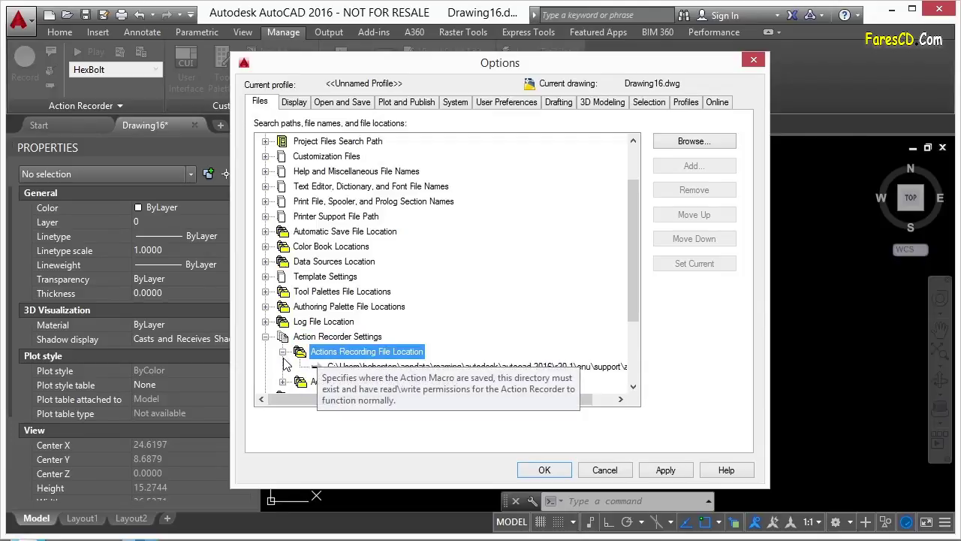
click(544, 368)
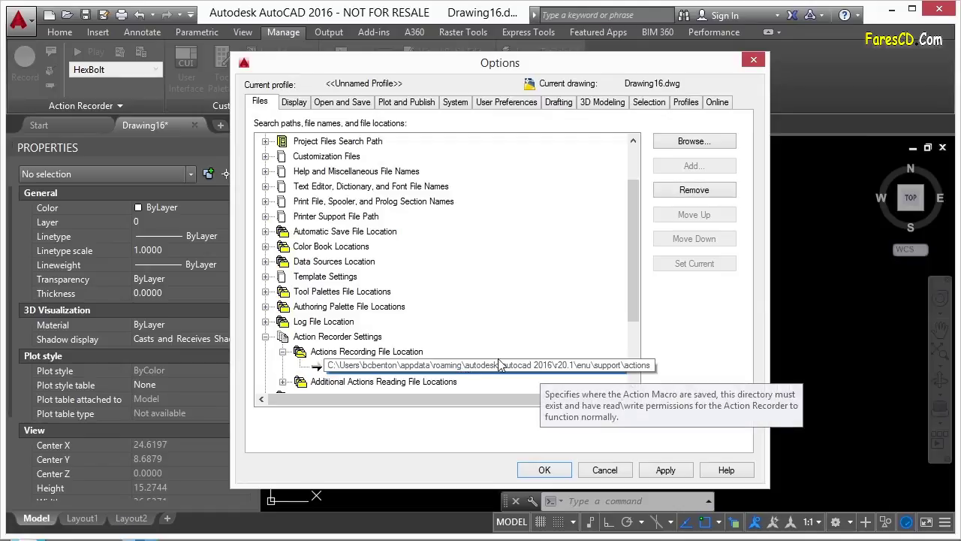
click(682, 141)
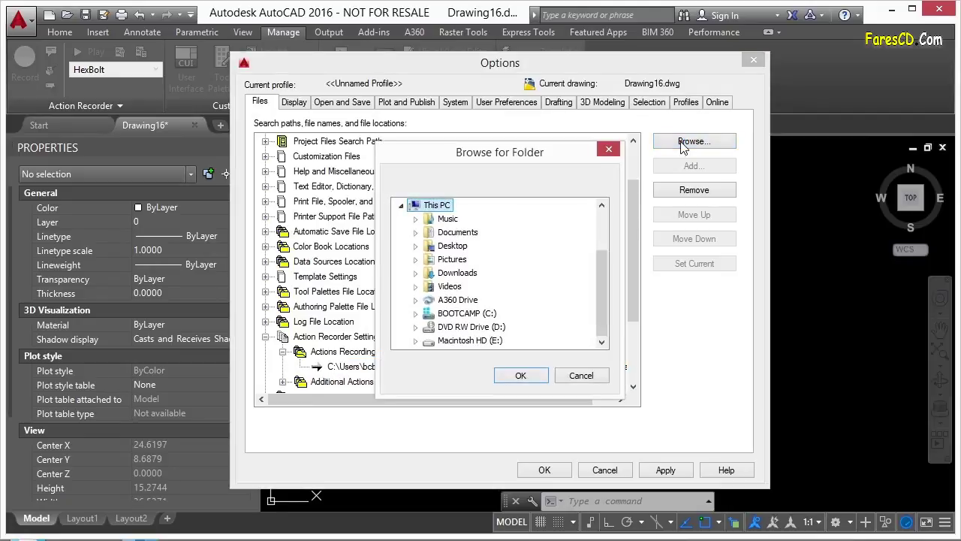
click(581, 375)
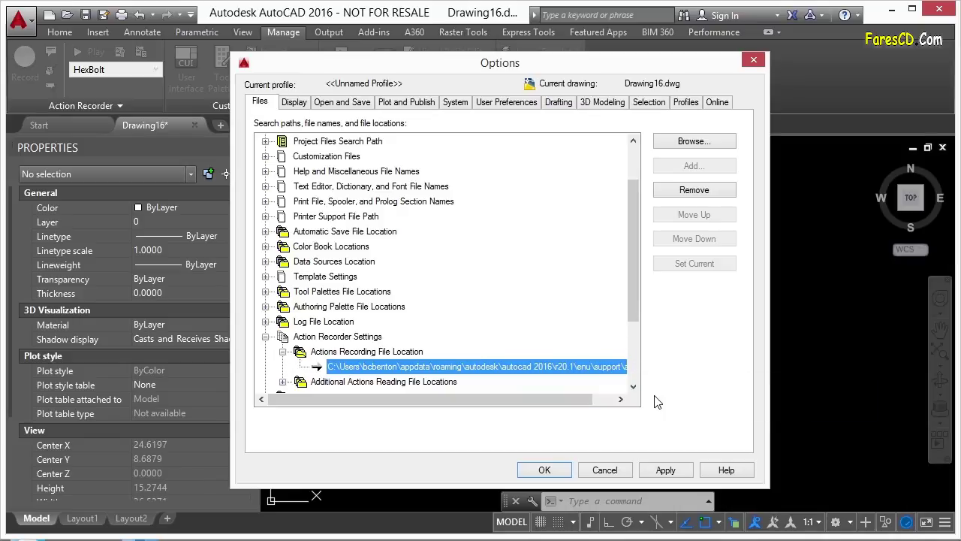
click(614, 472)
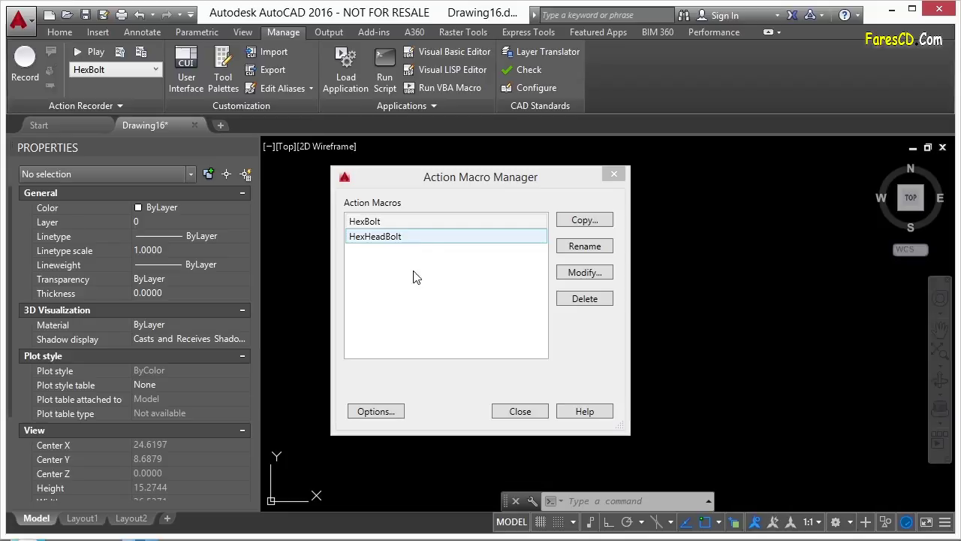
click(385, 413)
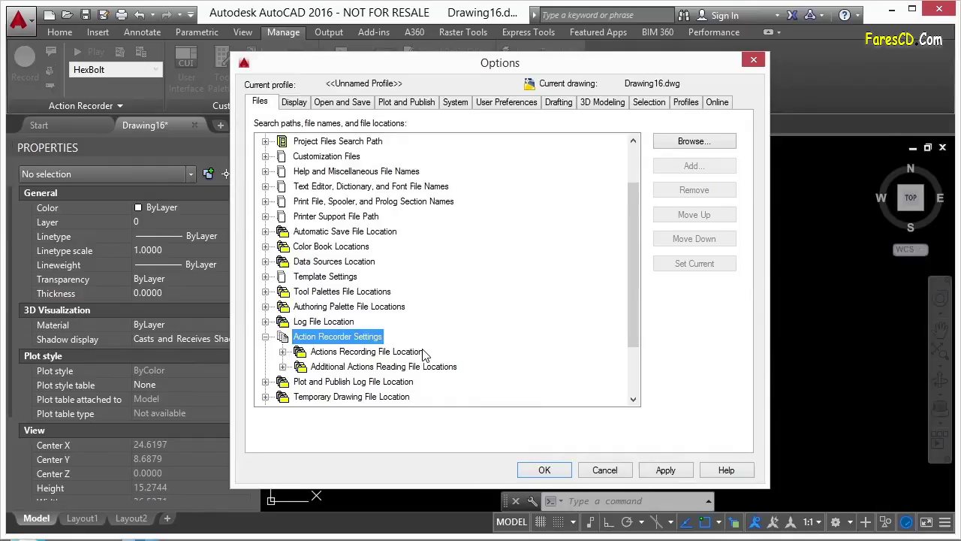
click(416, 367)
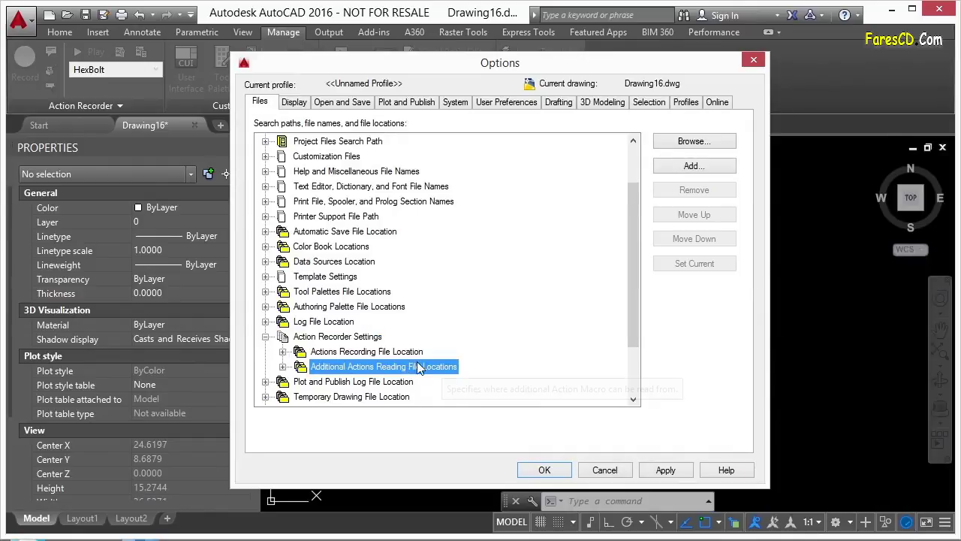
click(282, 366)
click(354, 384)
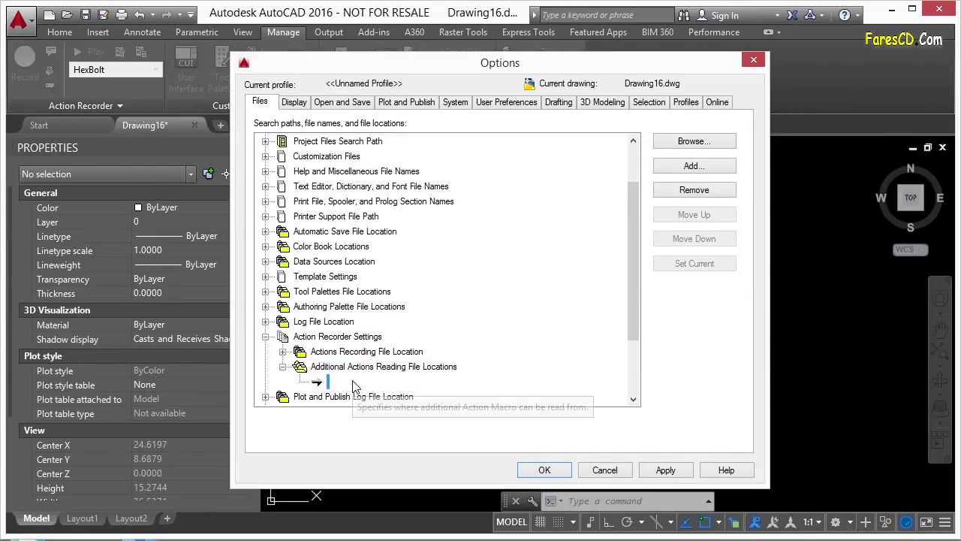
click(358, 352)
click(283, 351)
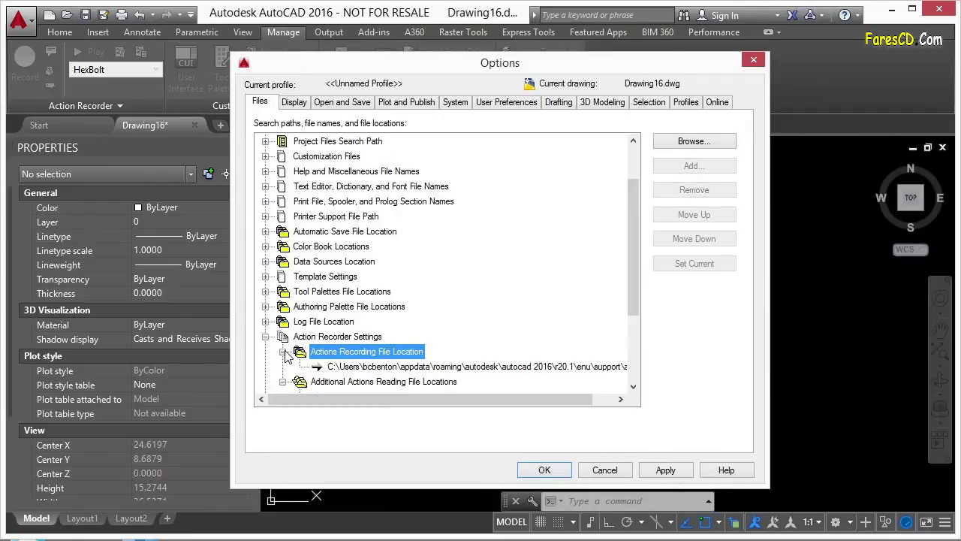
scroll(323, 353, down, 1)
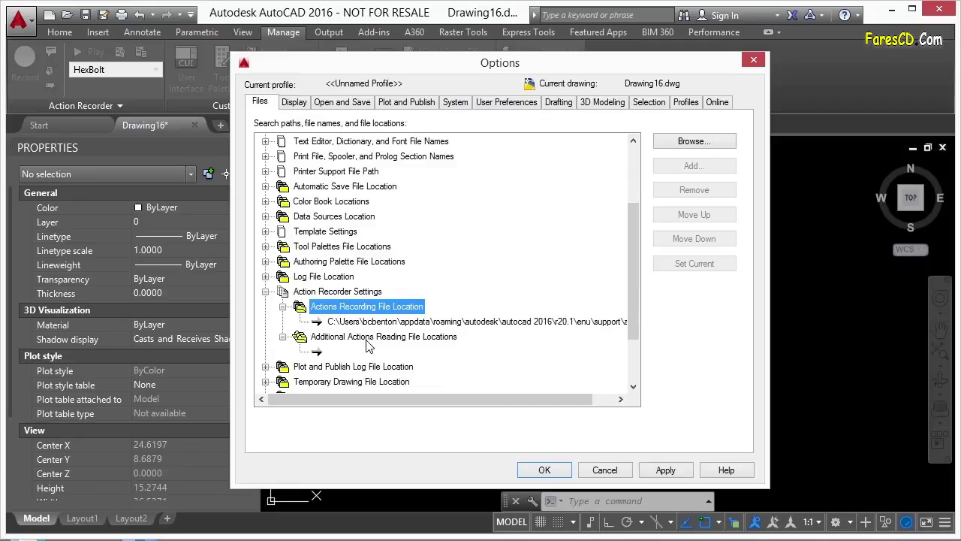
click(362, 353)
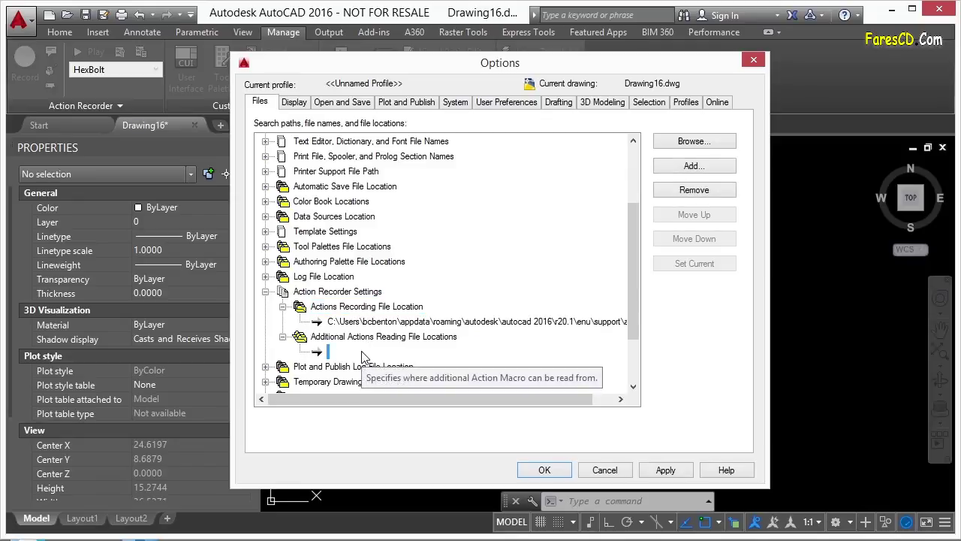
click(703, 142)
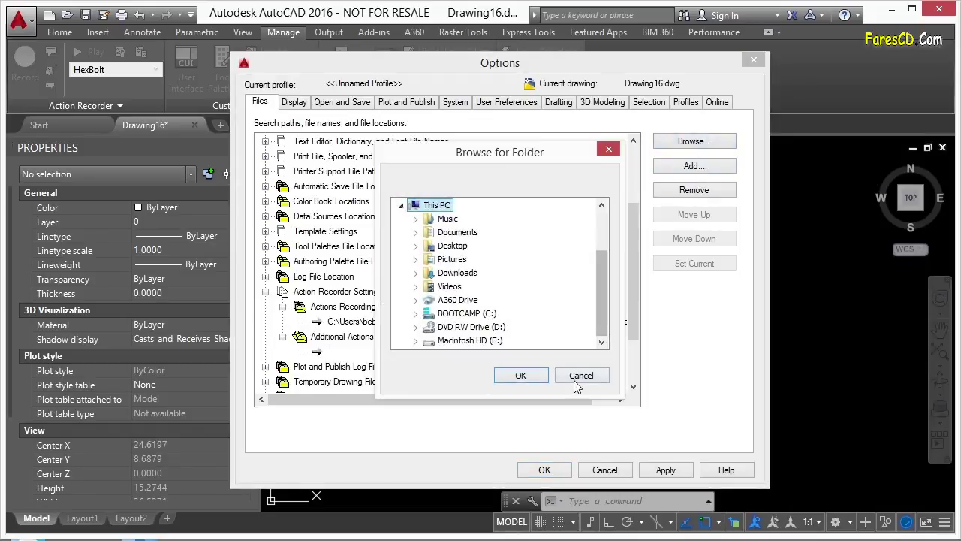
click(576, 374)
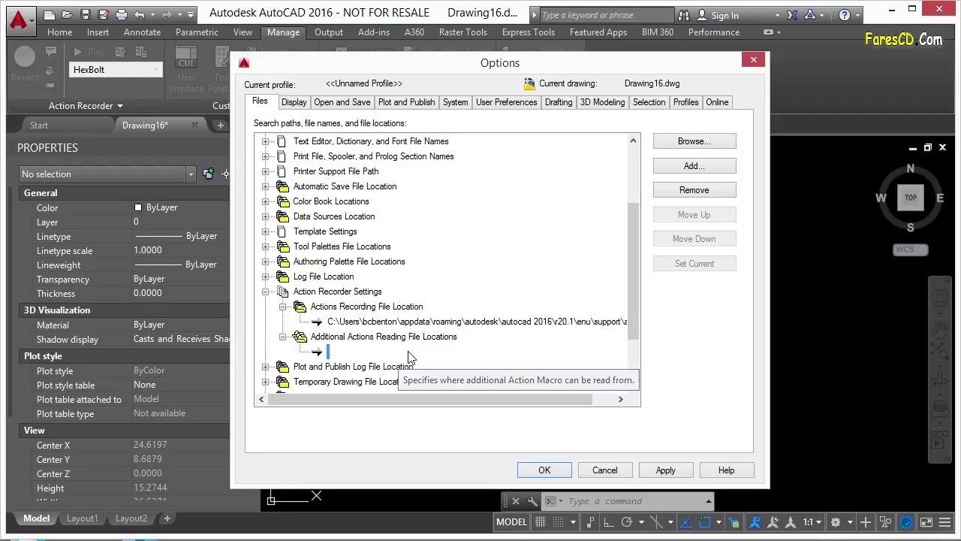
click(372, 321)
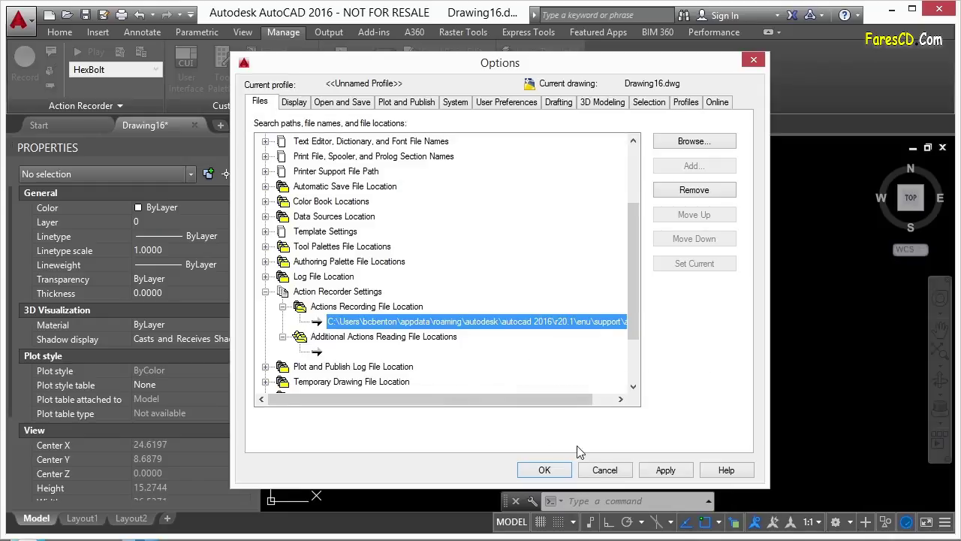
click(605, 471)
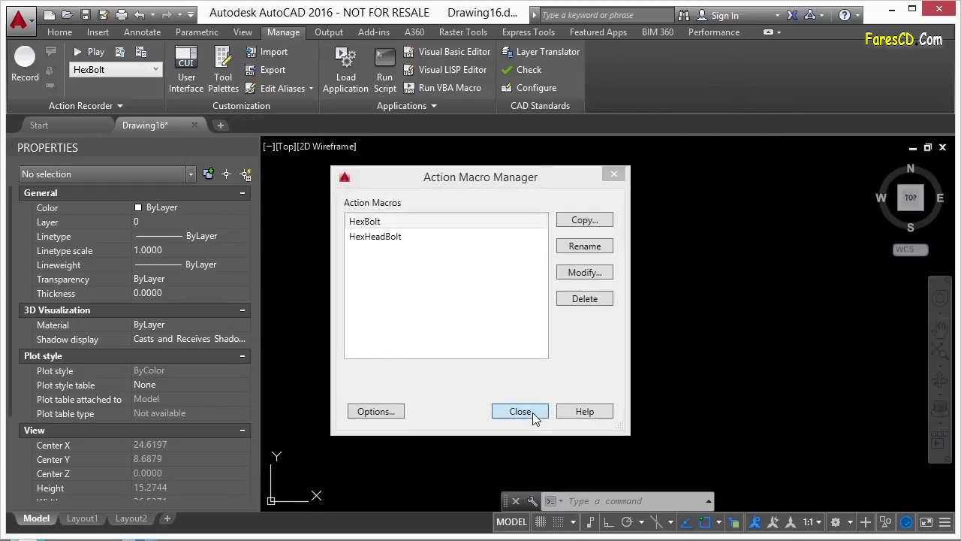
Close the Action Macro Manager, keeping HexBolt as the current macro
click(470, 411)
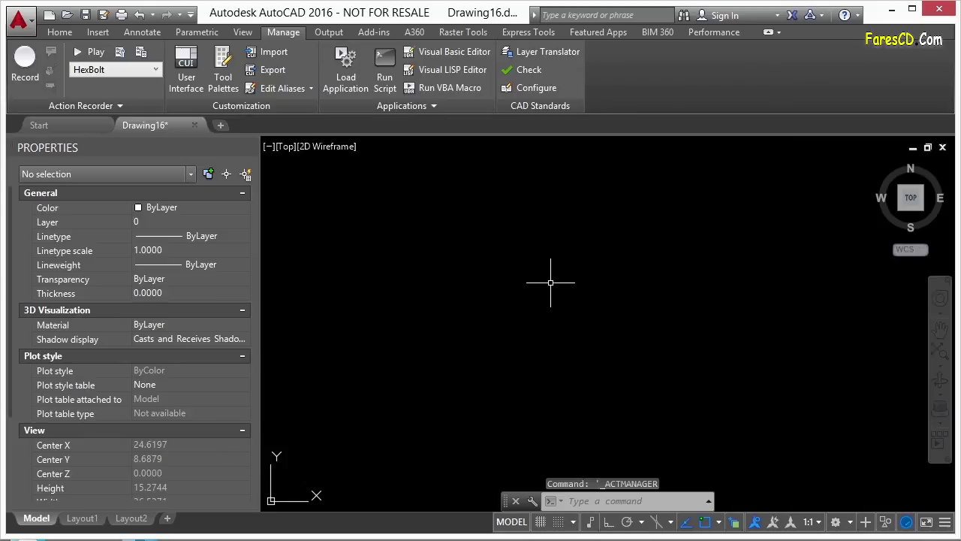